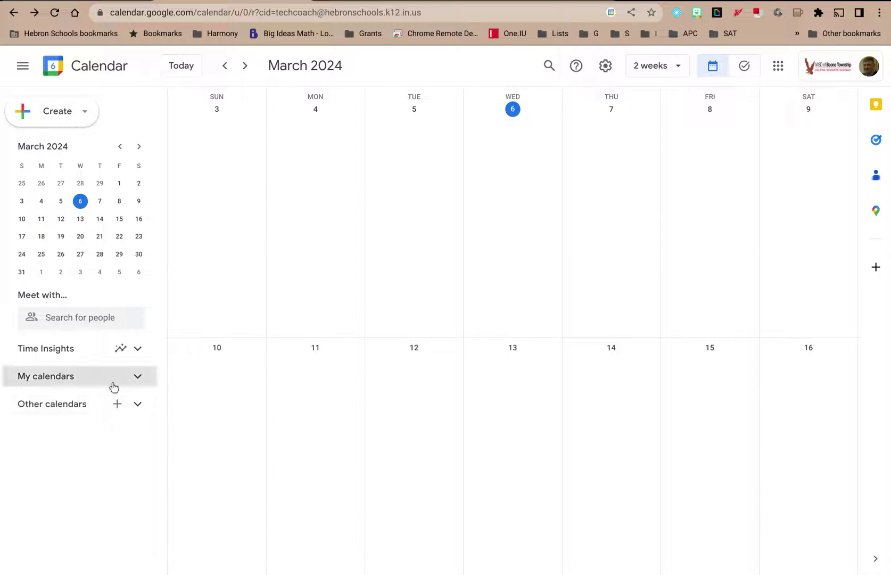
click(138, 378)
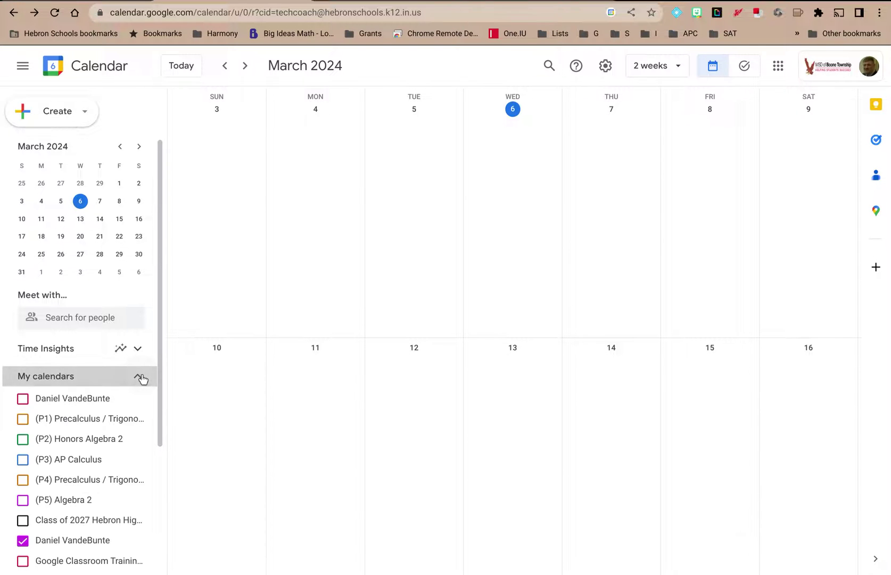
scroll(105, 418, down, 3)
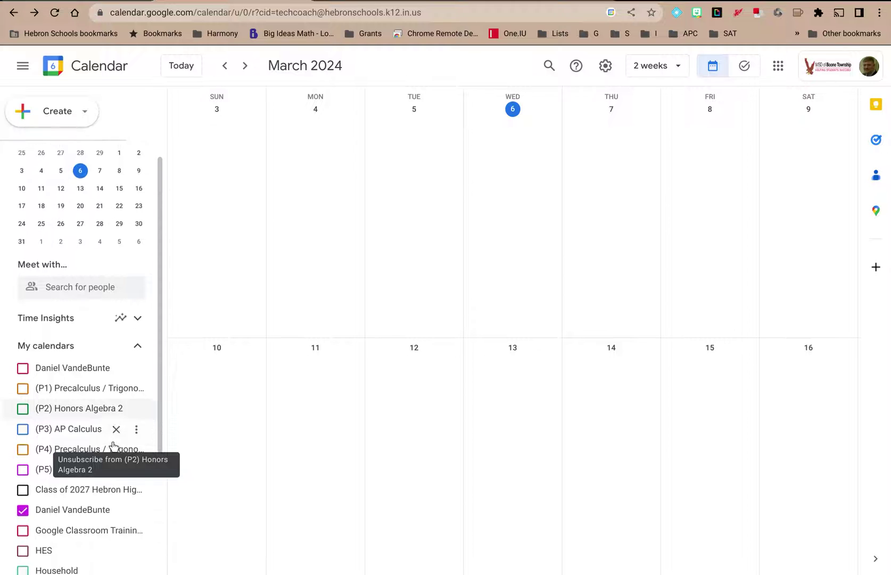
scroll(111, 438, down, 2)
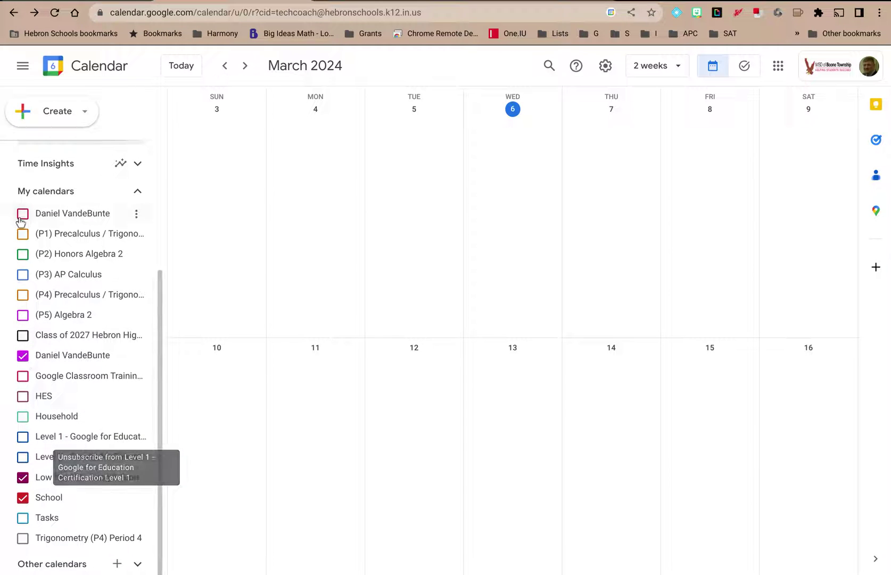
mouse_move(69, 233)
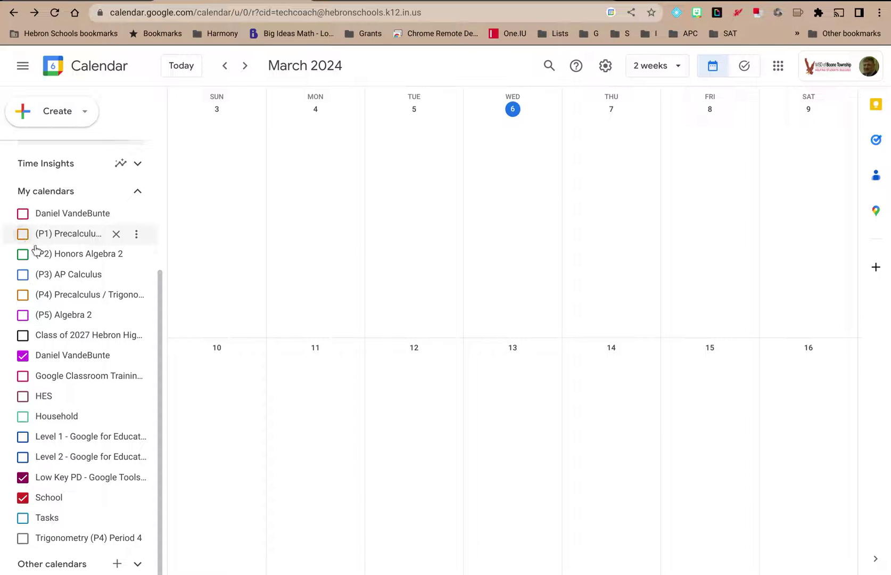
click(56, 354)
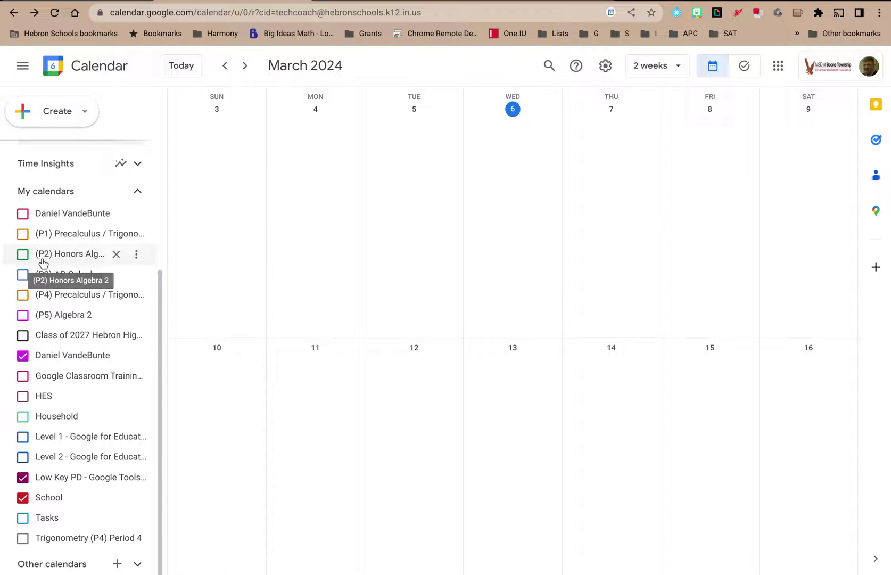
Collapse My calendars, expand Other calendars, and open its add-calendar menu from the + button
click(139, 194)
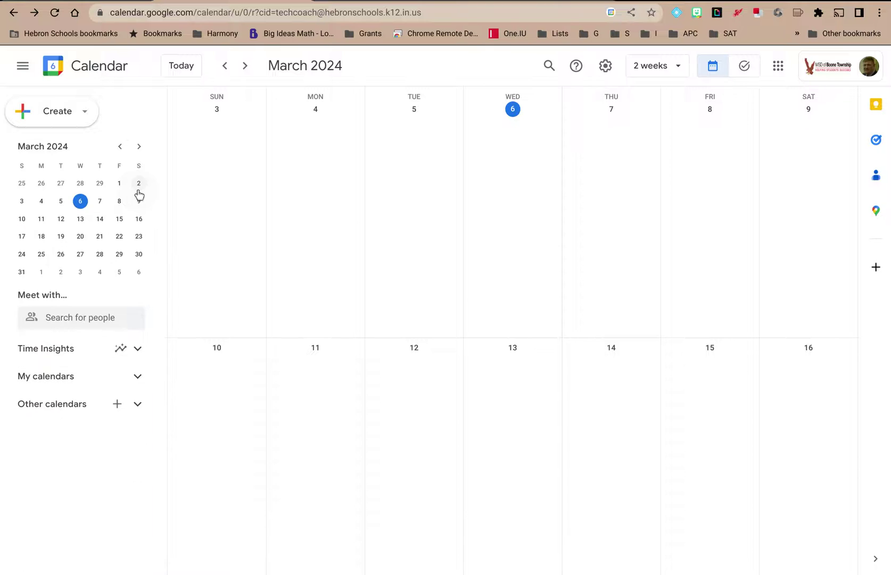
click(139, 404)
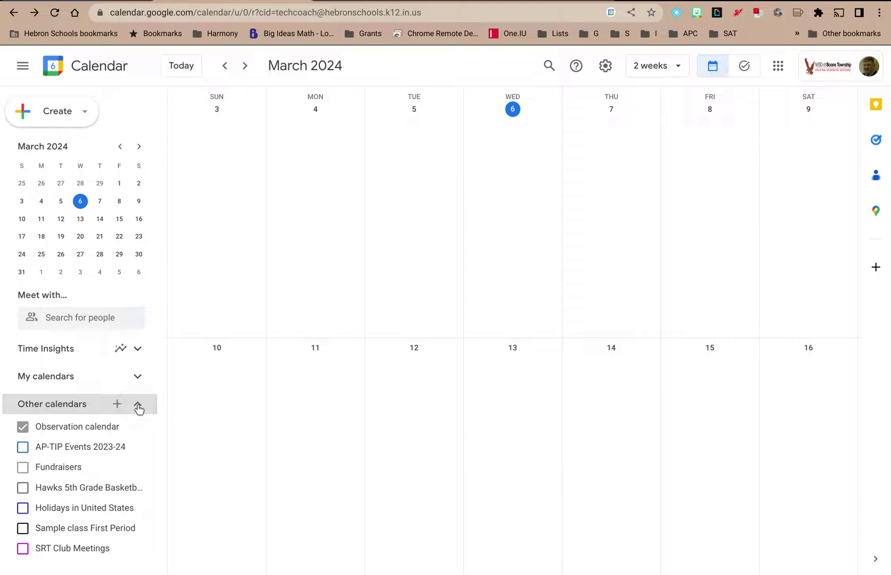
mouse_move(116, 404)
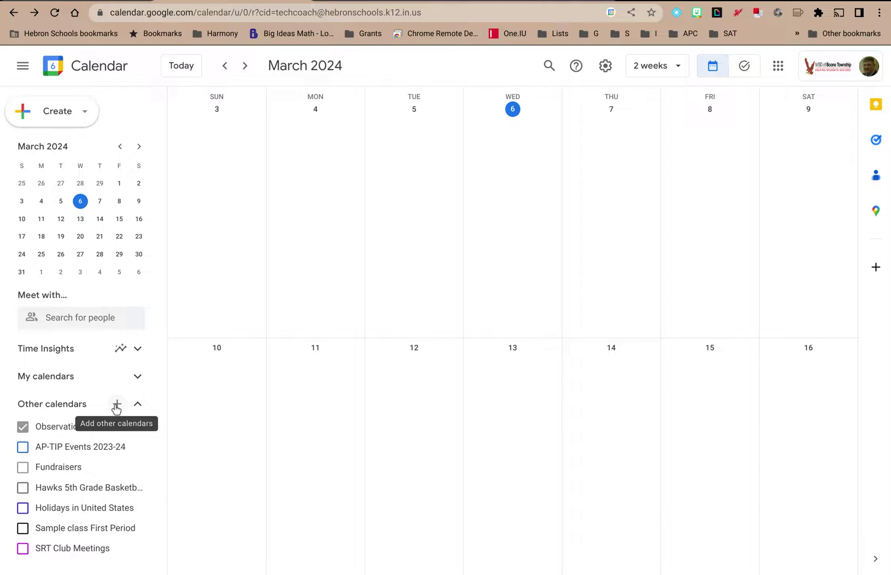
click(116, 405)
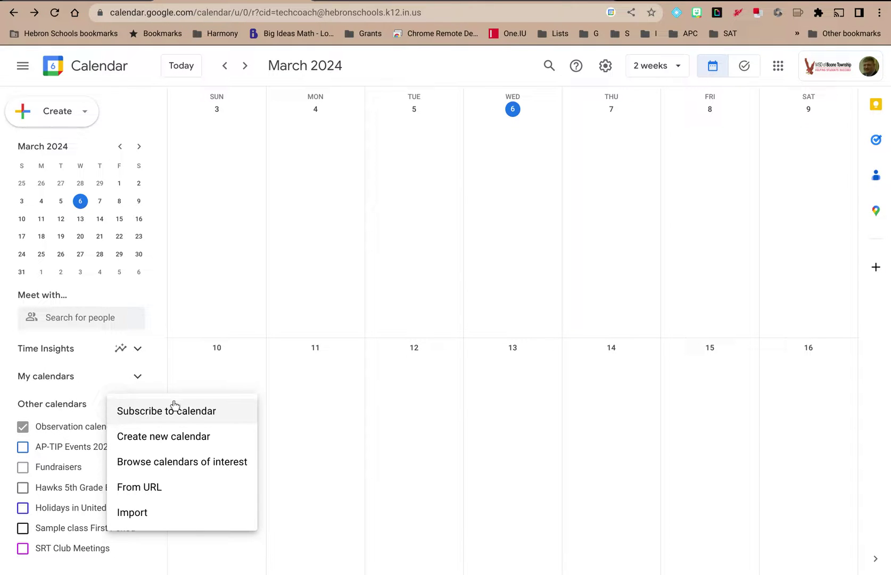